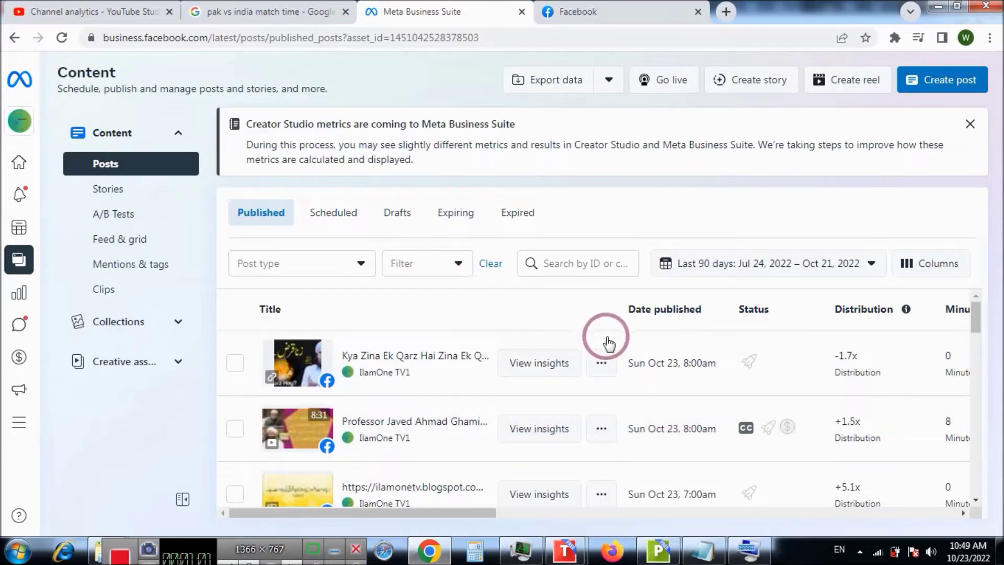
- Duplicate the Kya Zina Ek Qarz Hai post and choose Schedule post for the copy
click(600, 369)
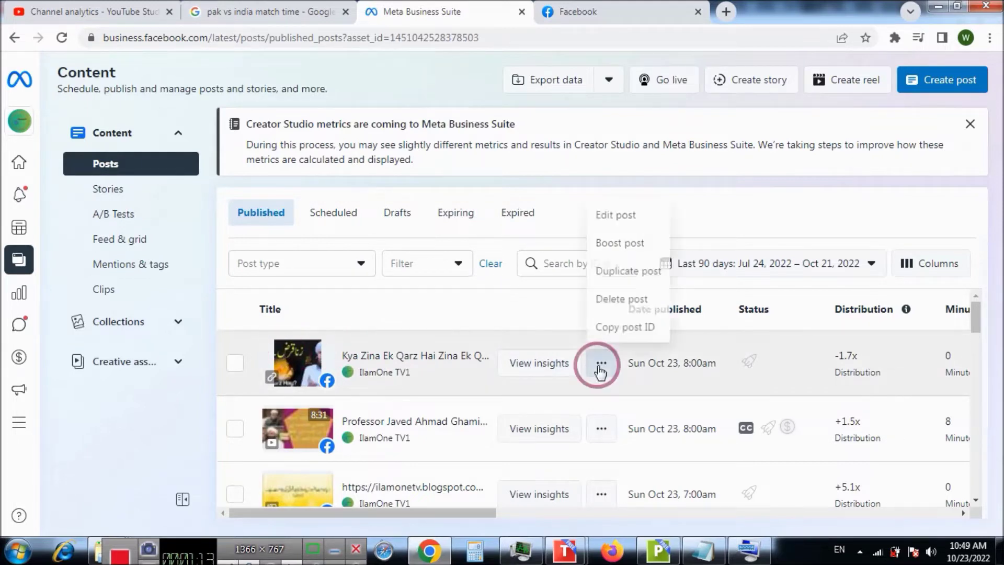
click(618, 276)
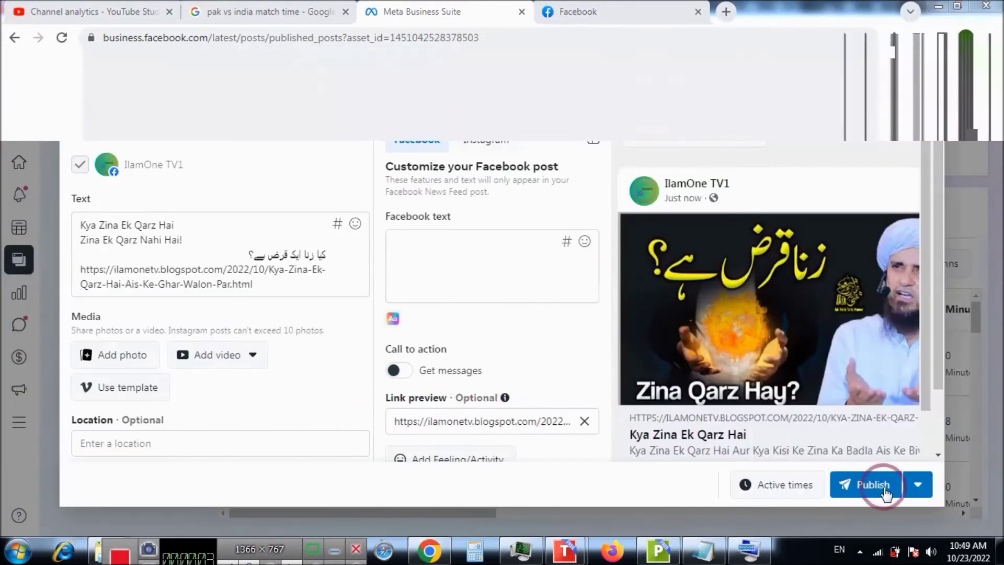
click(918, 485)
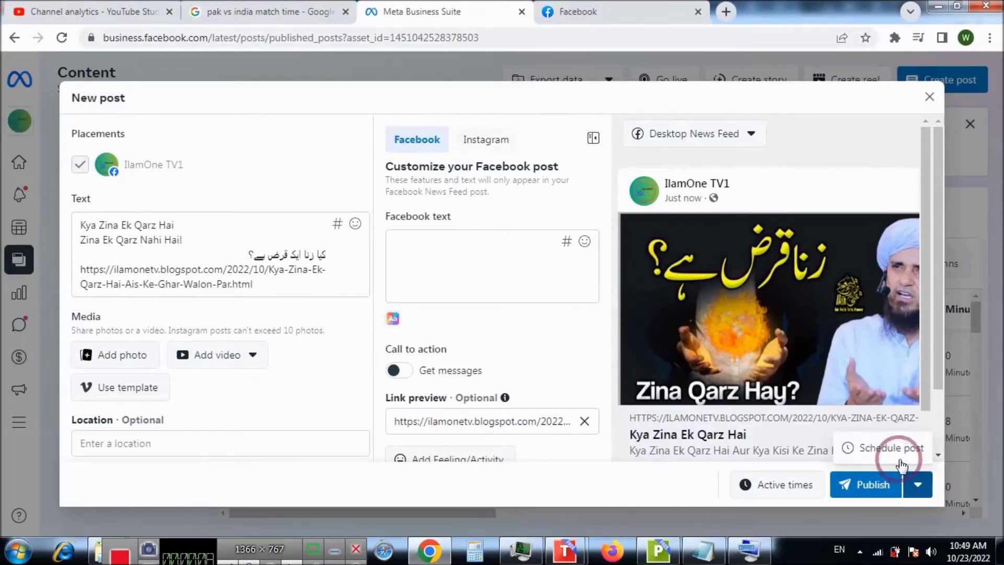
click(890, 448)
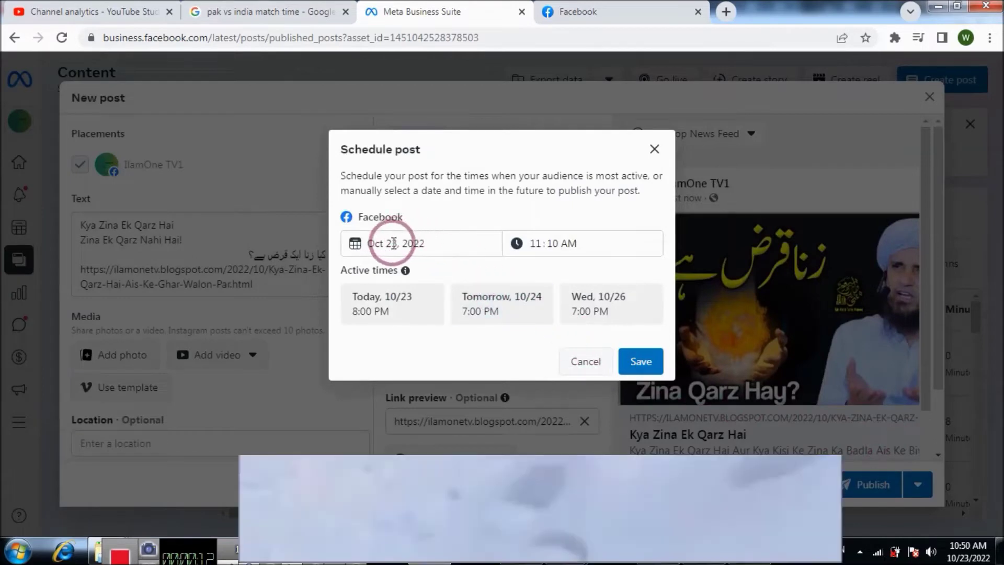
- Schedule the copy for Oct 23, 2022 at 11:10 AM, save, and close the editor
click(386, 247)
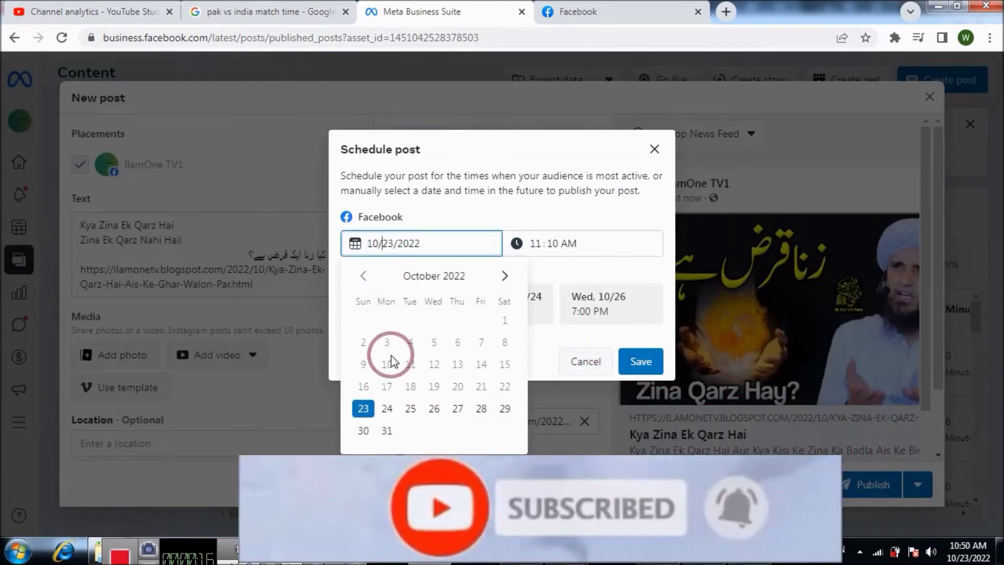
click(561, 249)
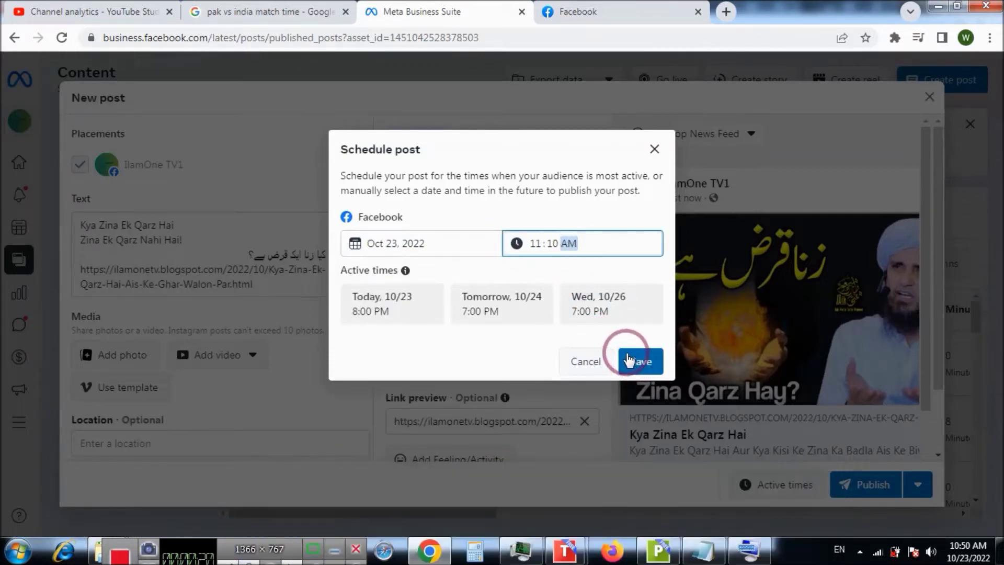
click(639, 364)
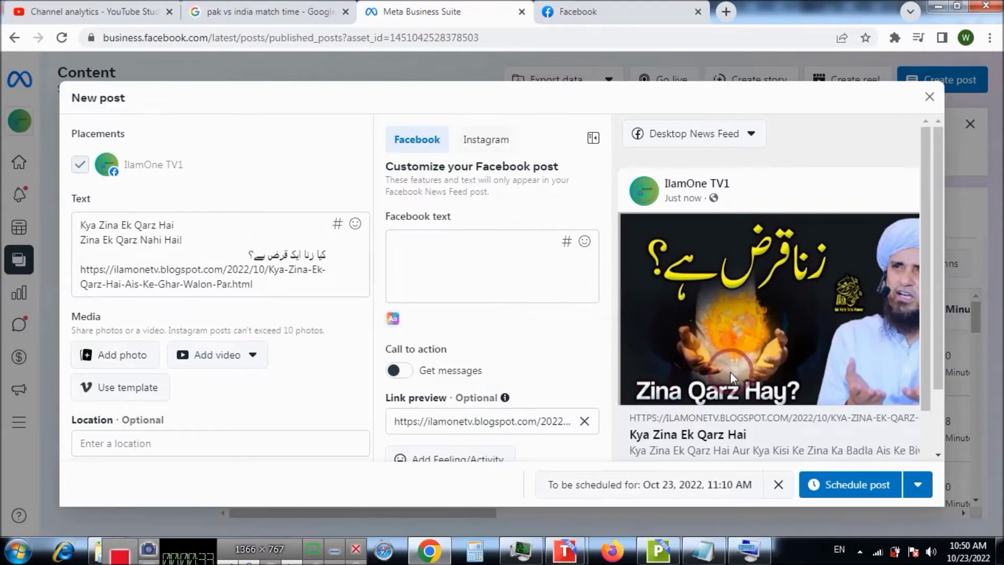
click(930, 98)
- Discard the duplicate and paste the fb.watch video link into a new post's text
click(649, 271)
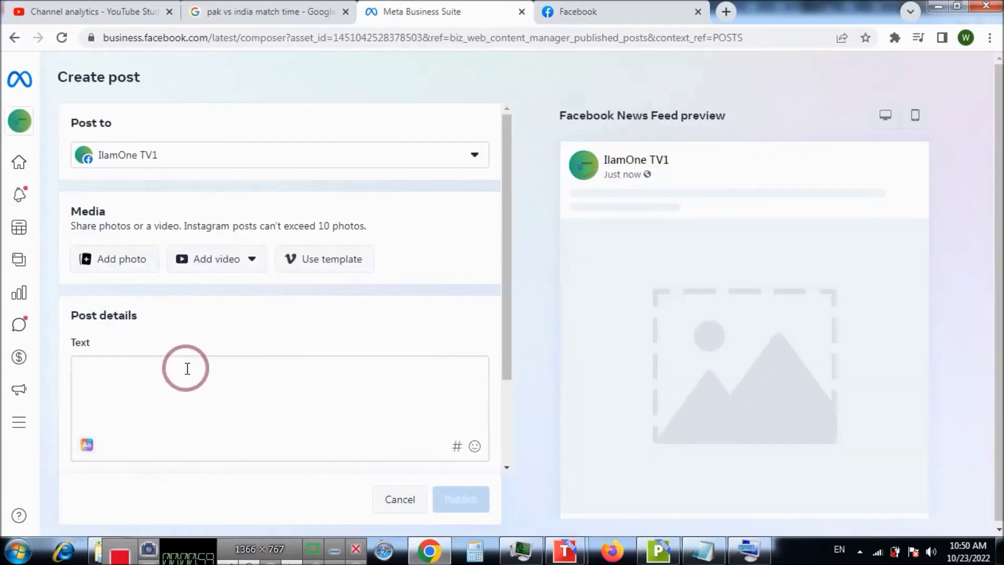
click(187, 369)
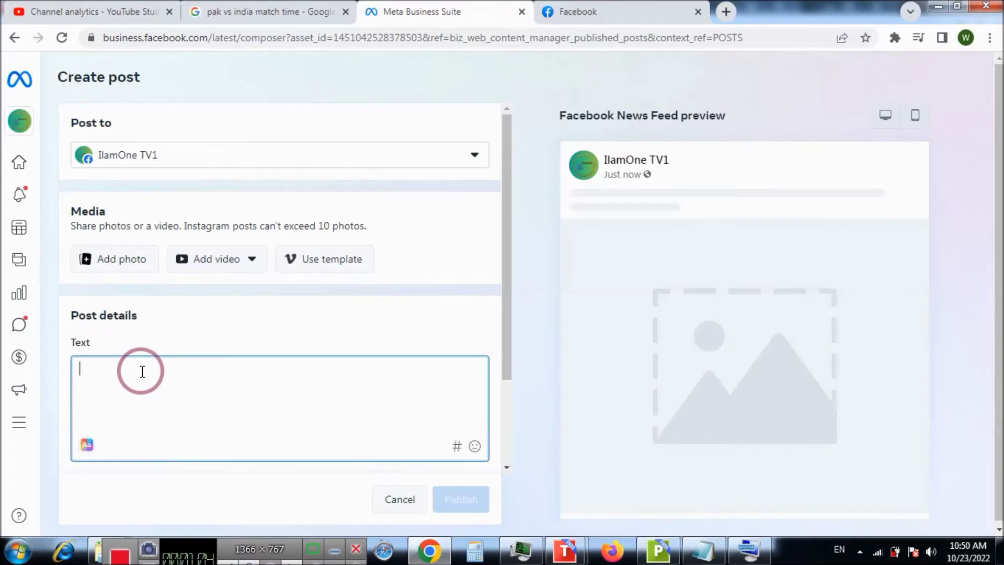
key(ctrl+v)
key(ctrl+v)
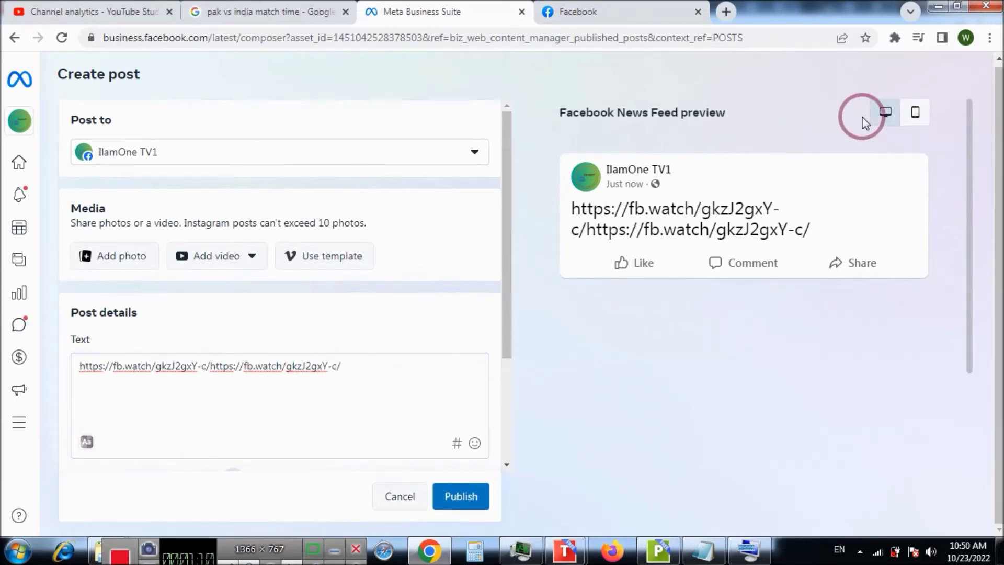
click(651, 6)
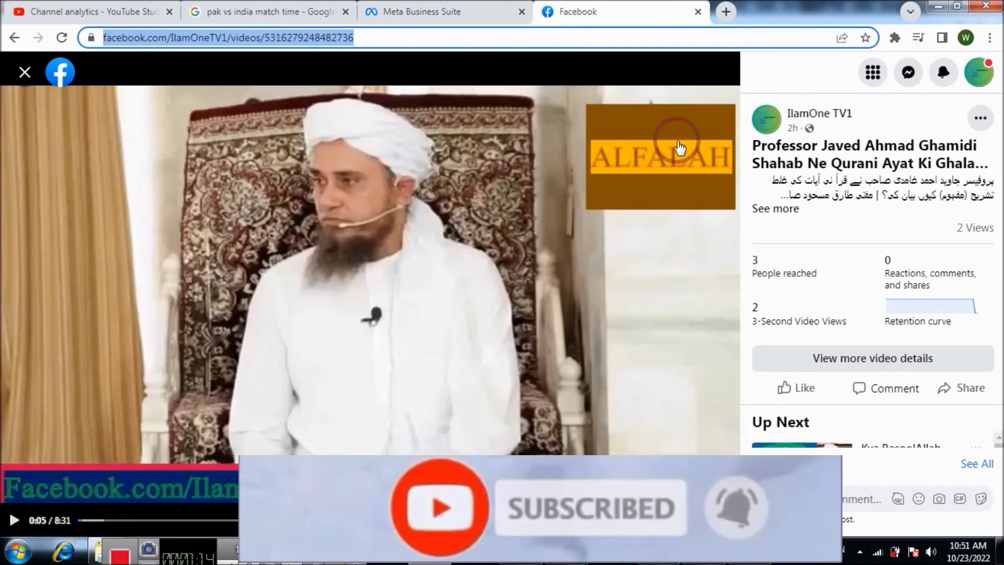
- Copy the IlamOne TV1 lecture video's link on Facebook and return to Meta Business Suite
click(980, 118)
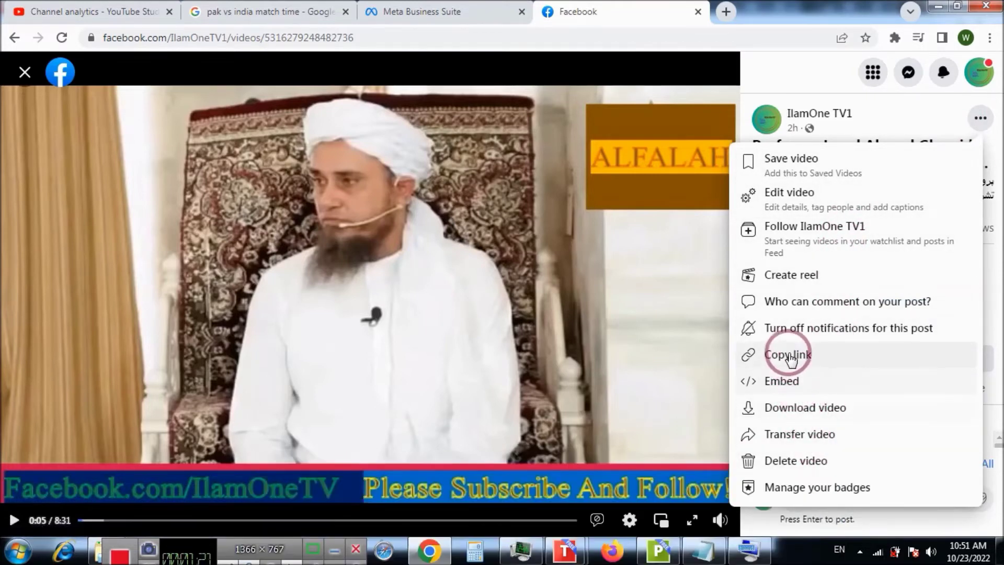
click(789, 354)
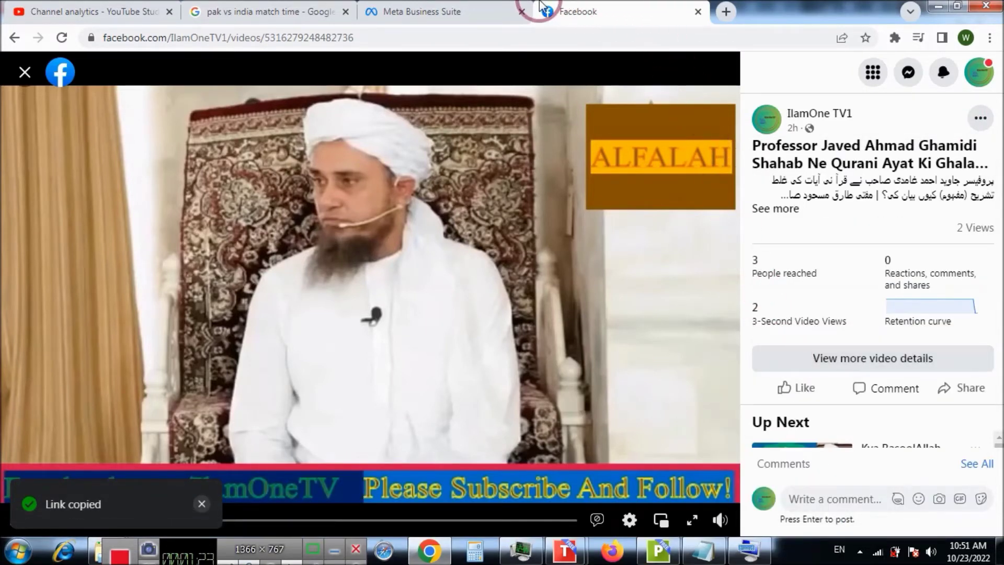
click(475, 11)
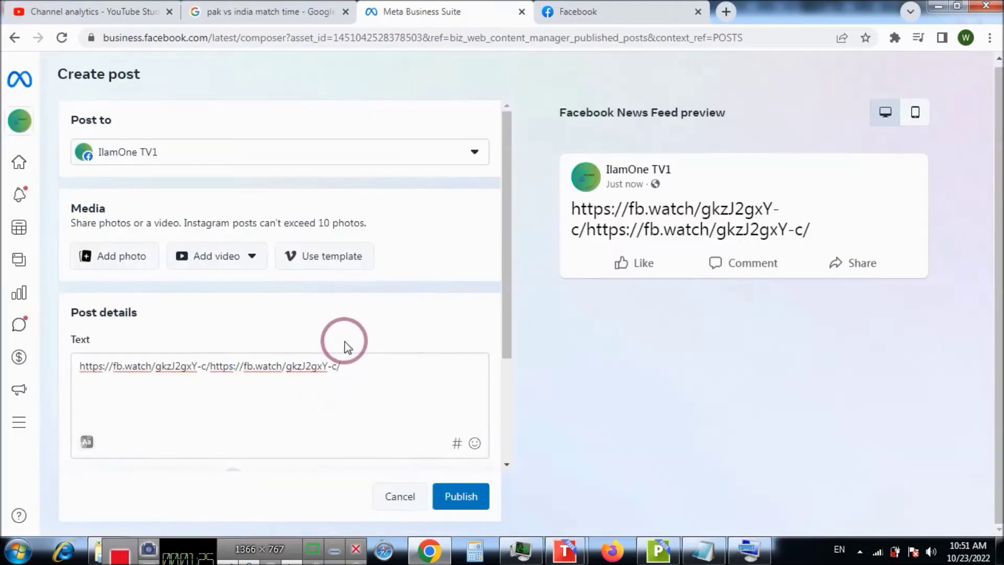
- Edit the text of the fb.watch link post
click(348, 364)
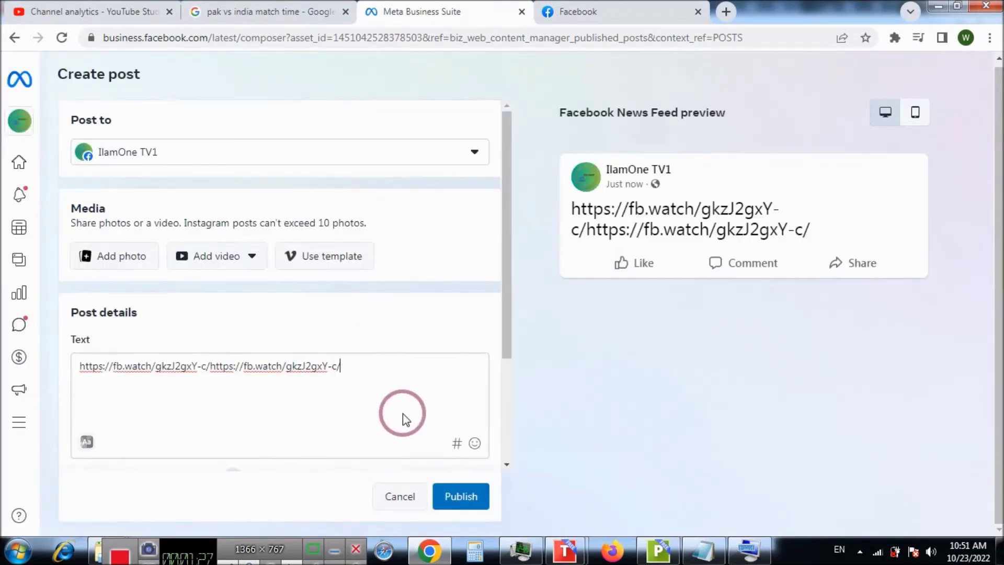
click(402, 413)
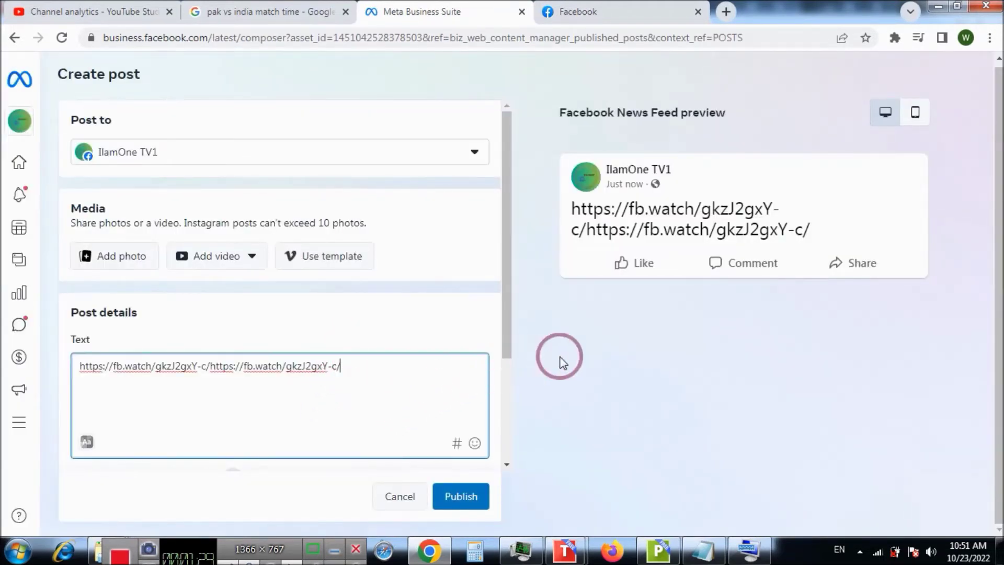
click(789, 473)
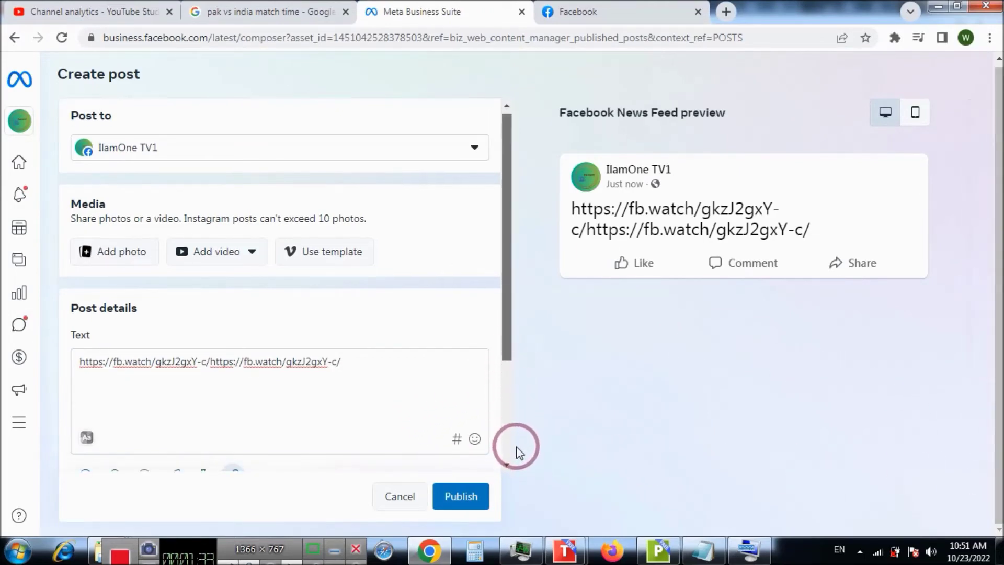
scroll(515, 452, down, 1)
scroll(513, 466, down, 2)
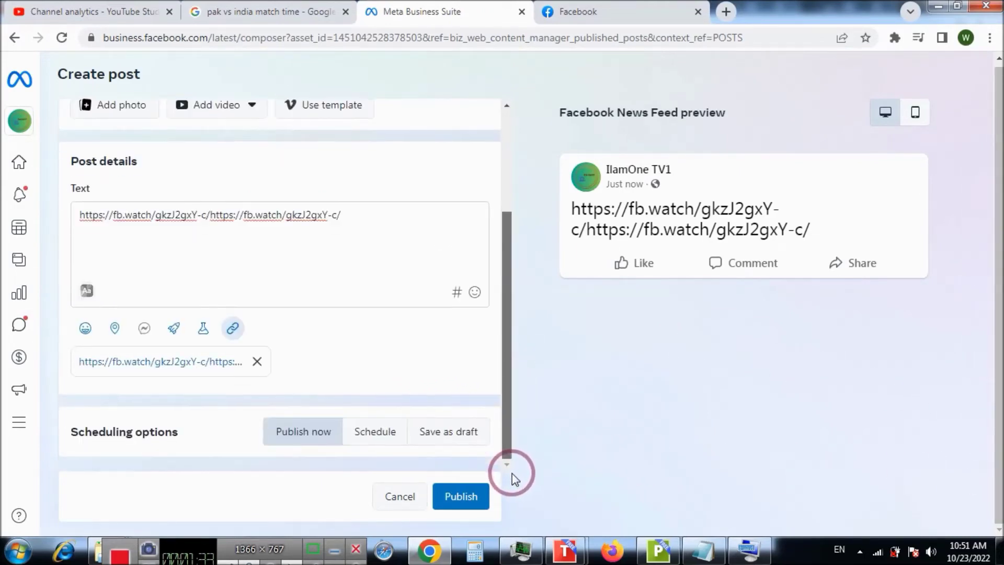
- Schedule the link post for Oct 23, 2022 at 05:12 PM
click(370, 428)
scroll(368, 427, down, 2)
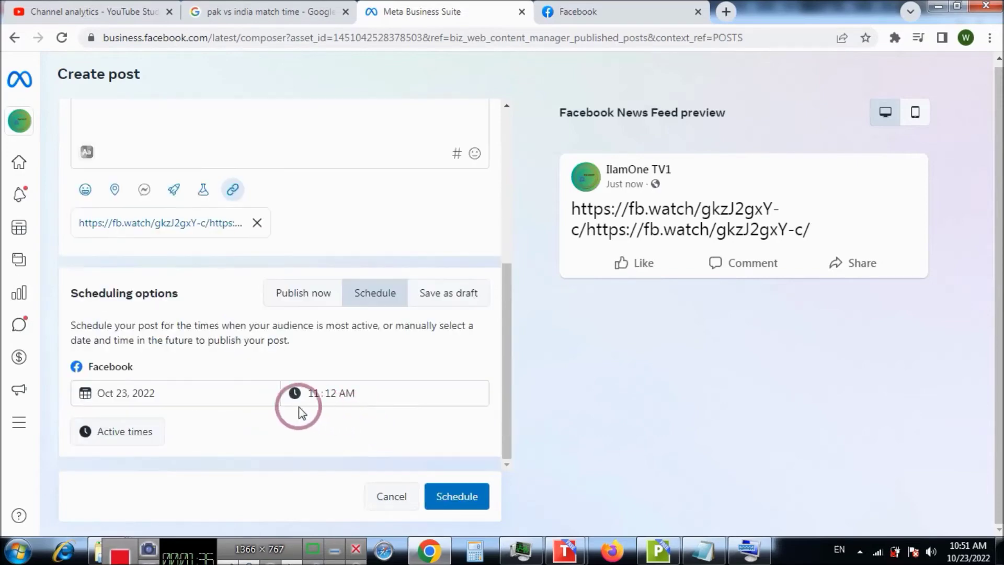
click(165, 394)
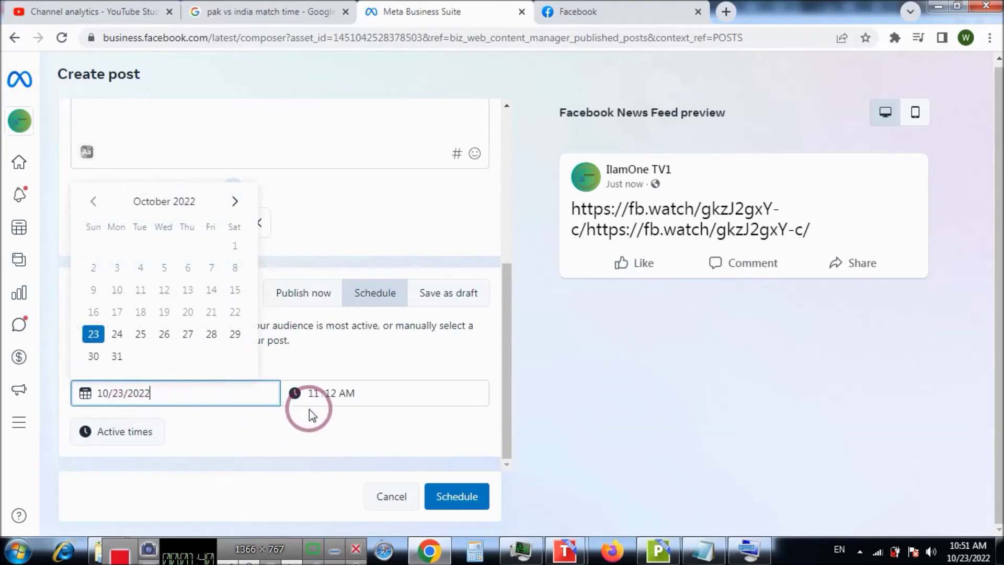
click(325, 393)
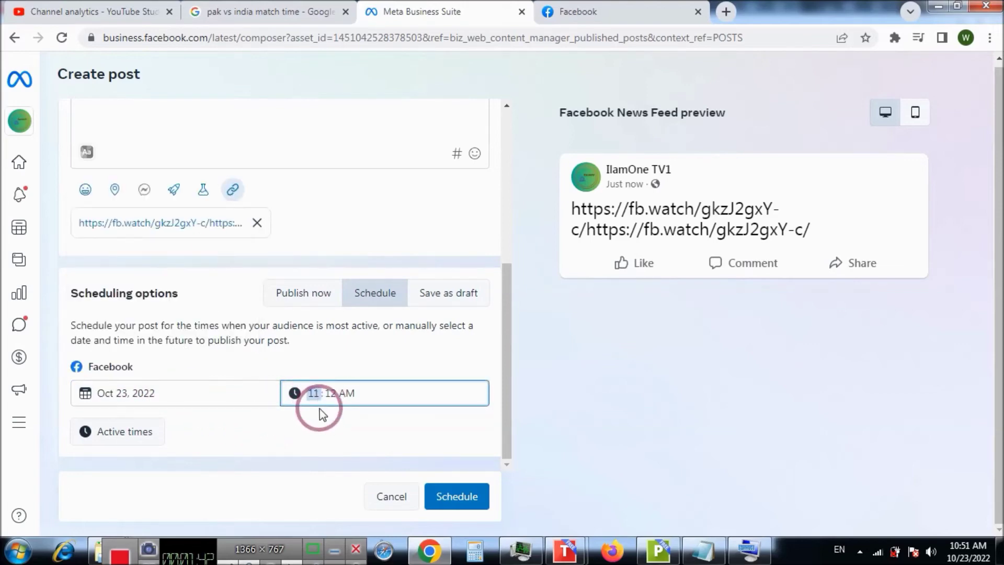
text(05)
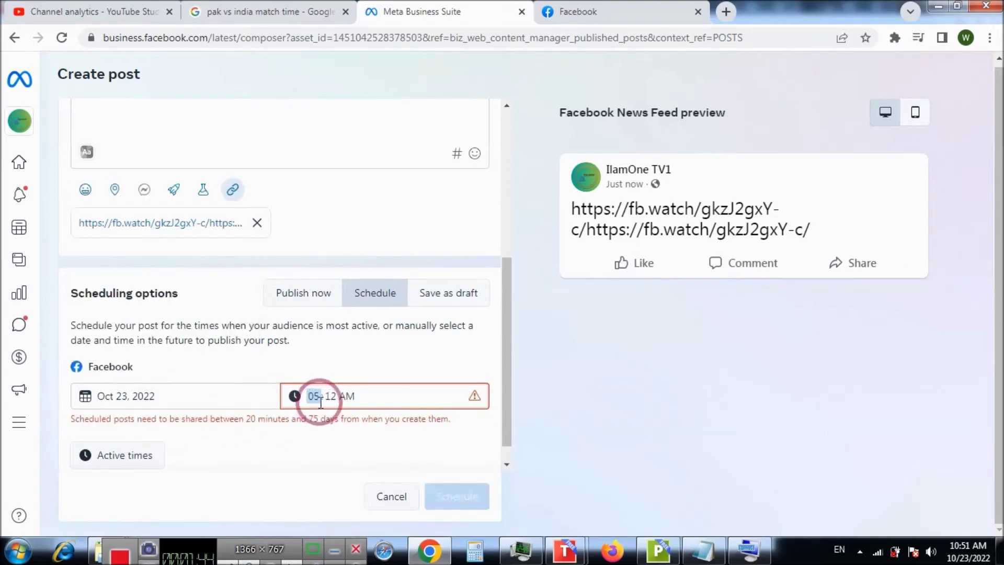
click(348, 397)
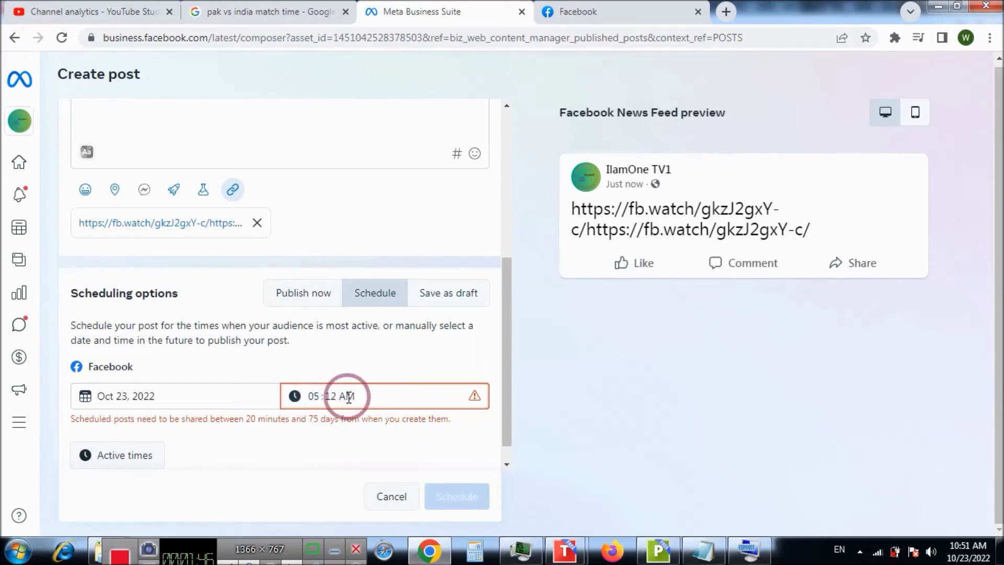
key(p)
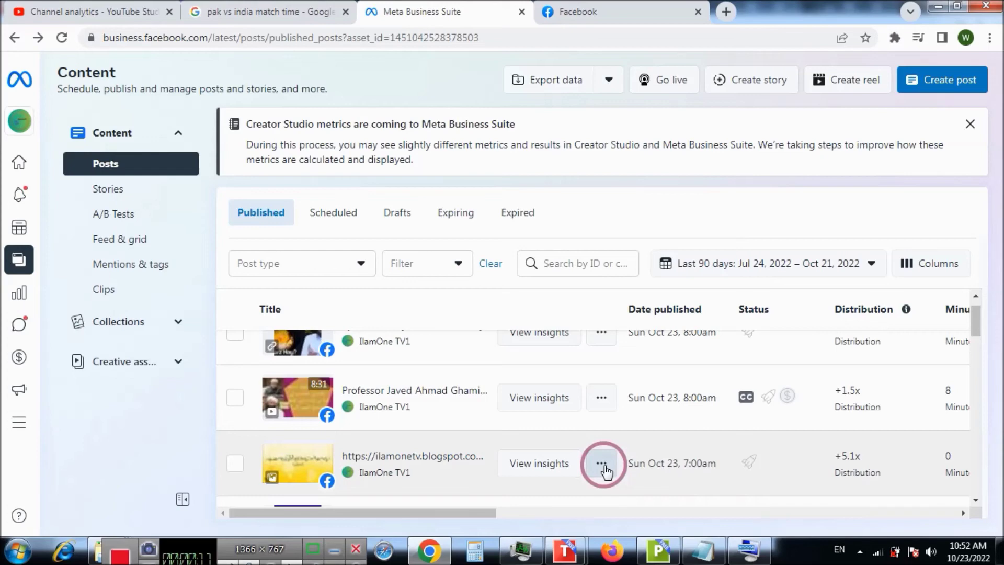
- Open and dismiss the blogspot link post's options menu on the published posts list
click(602, 465)
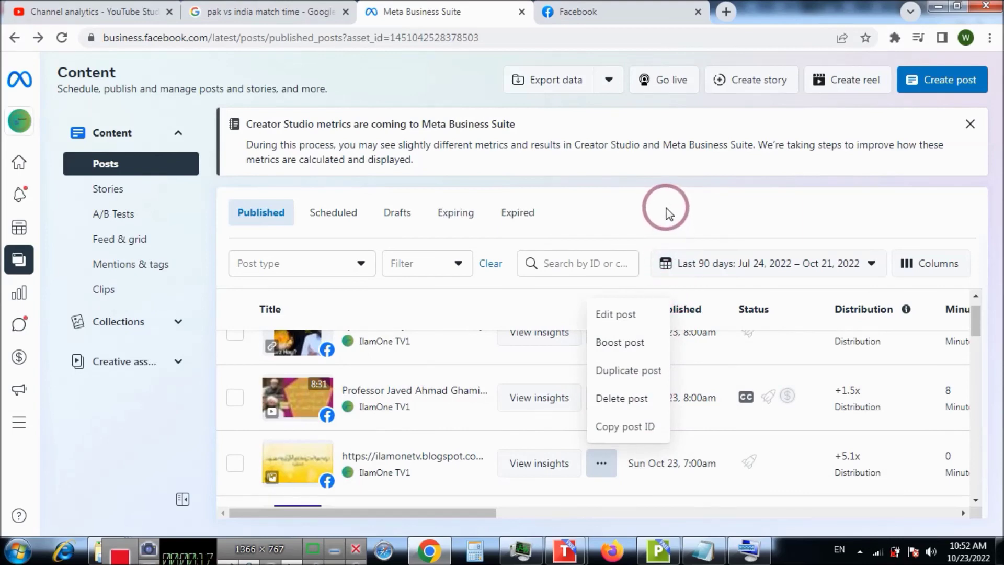
click(666, 211)
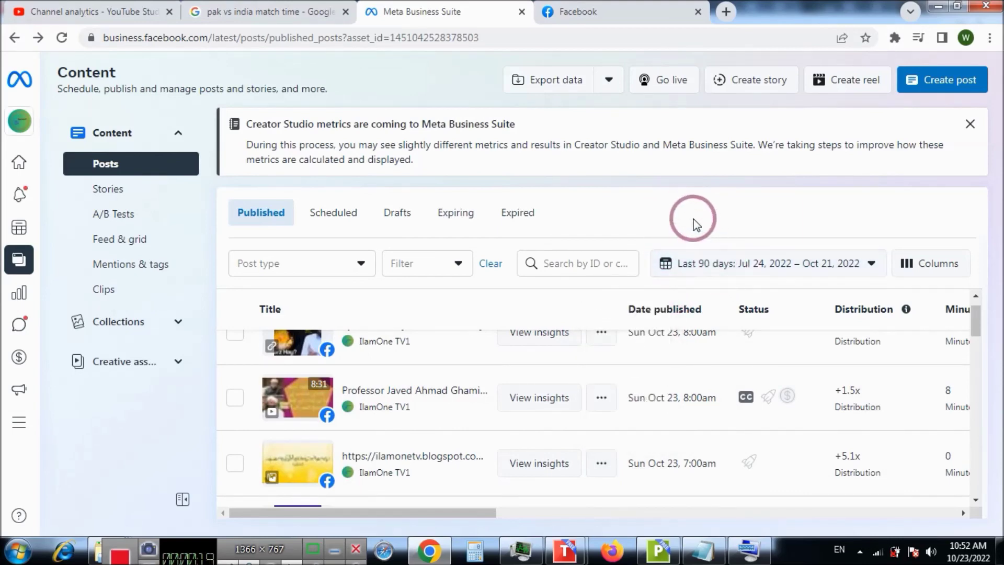